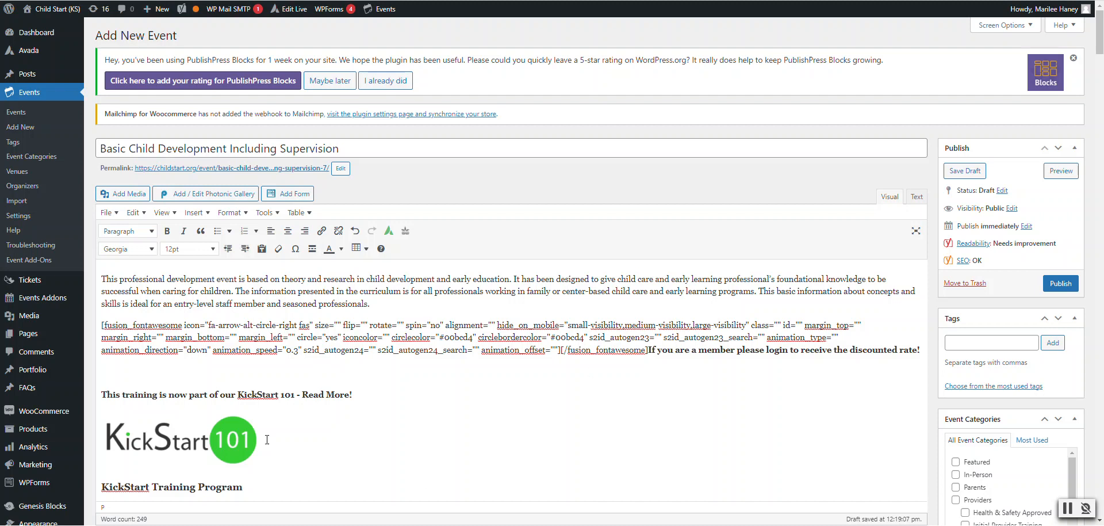
- Review the event description, including the introduction, the member login notice and the KickStart training details
{"action": "left_click_drag", "start_coordinate": [101, 279], "coordinate": [433, 311]}
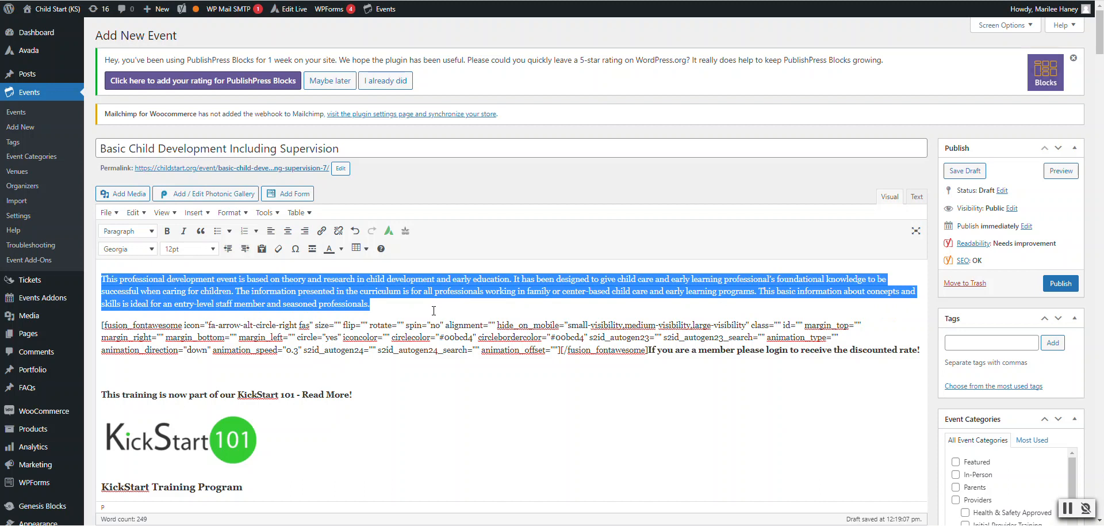
{"action": "left_click", "coordinate": [434, 311]}
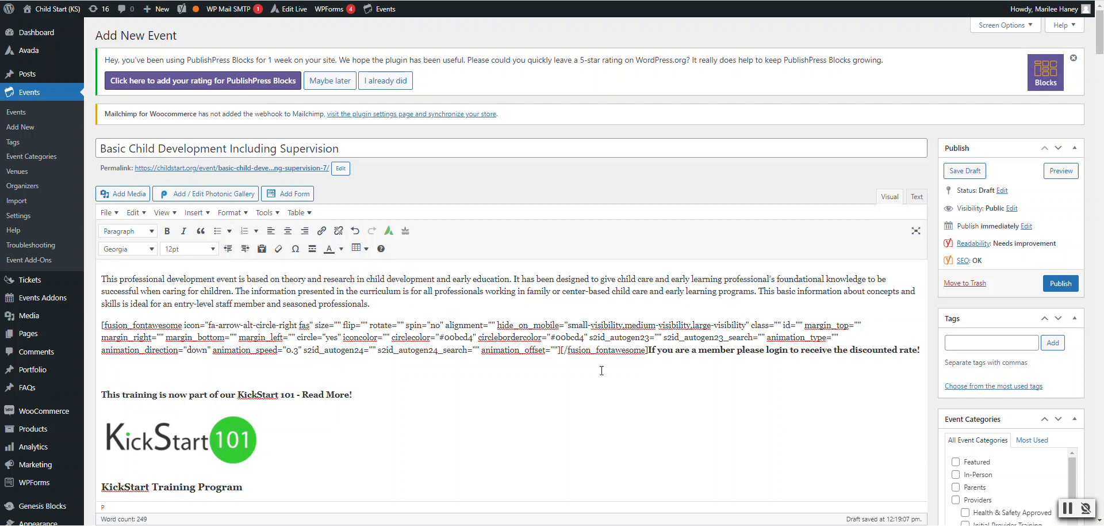
{"action": "left_click", "coordinate": [920, 349]}
{"action": "left_click_drag", "start_coordinate": [922, 349], "coordinate": [100, 332]}
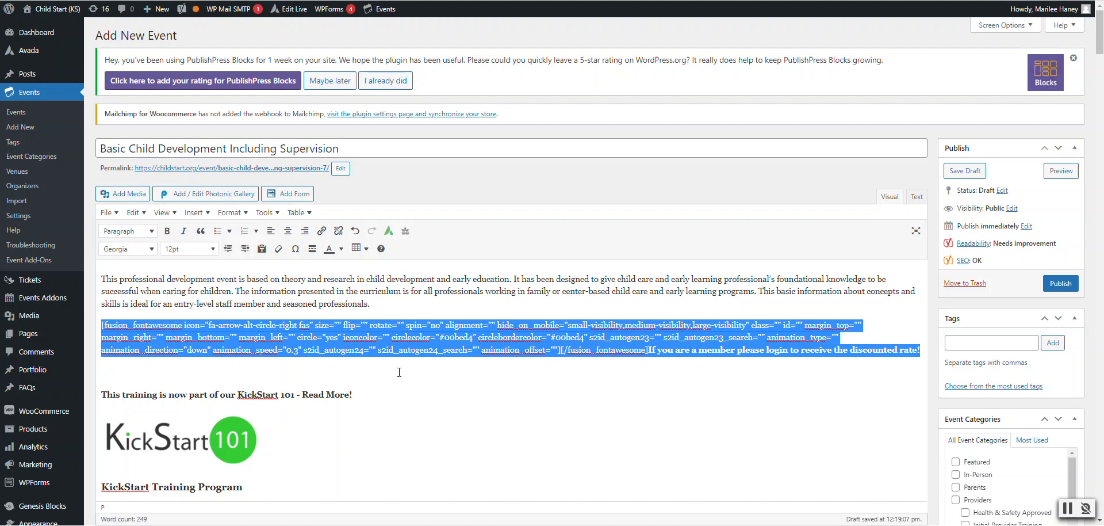
{"action": "left_click", "coordinate": [135, 394]}
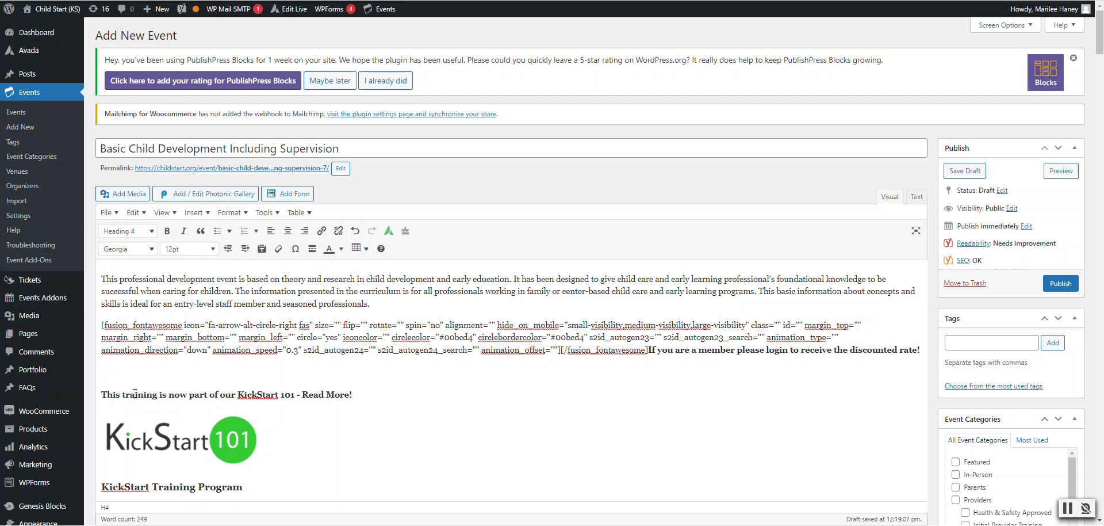
{"action": "left_click_drag", "start_coordinate": [103, 390], "coordinate": [869, 356]}
{"action": "left_click", "coordinate": [848, 375]}
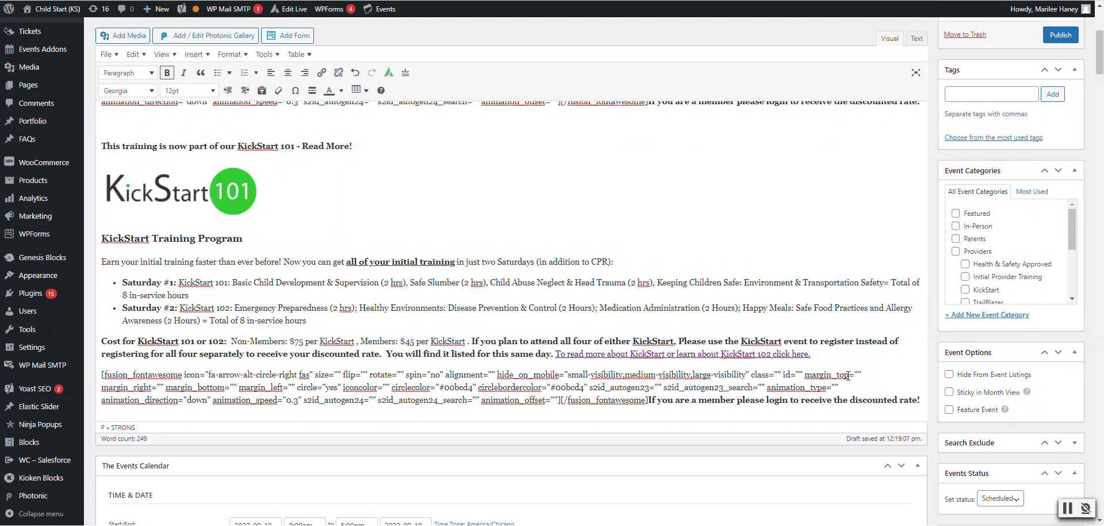
{"action": "scroll", "coordinate": [848, 375], "scroll_direction": "up", "scroll_amount": 5}
{"action": "scroll", "coordinate": [706, 354], "scroll_direction": "down", "scroll_amount": 6}
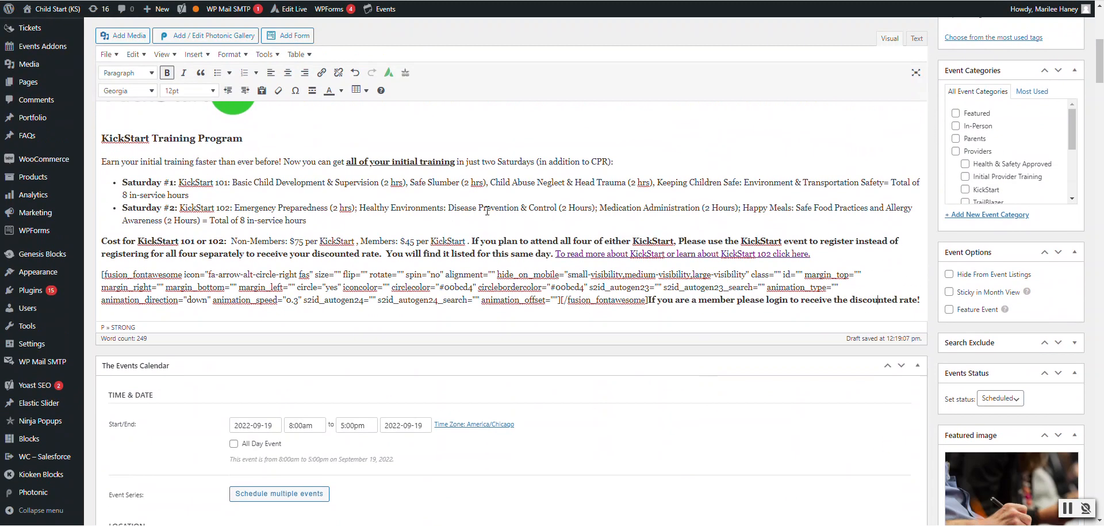
{"action": "scroll", "coordinate": [456, 216], "scroll_direction": "up", "scroll_amount": 2}
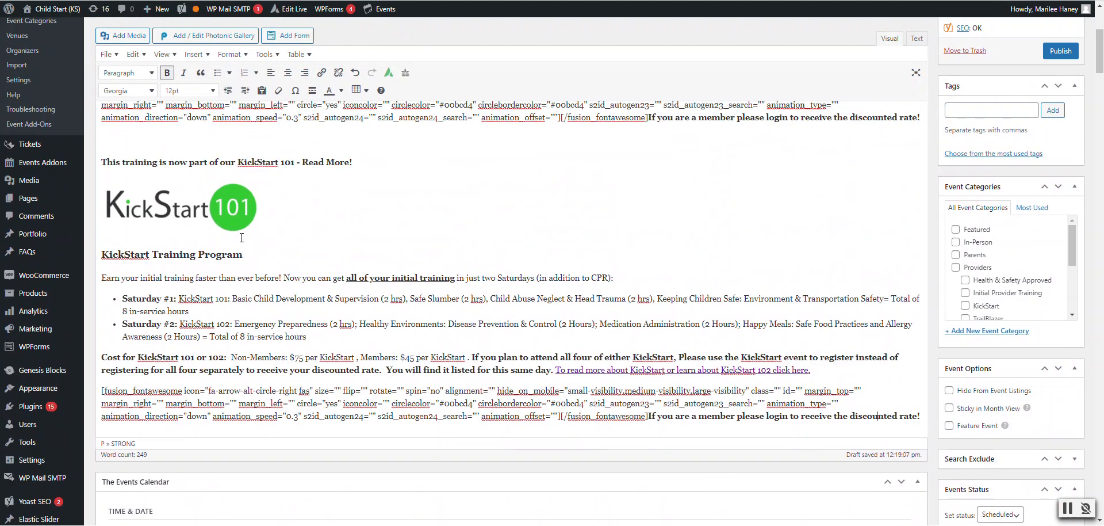
{"action": "scroll", "coordinate": [635, 116], "scroll_direction": "up", "scroll_amount": 4}
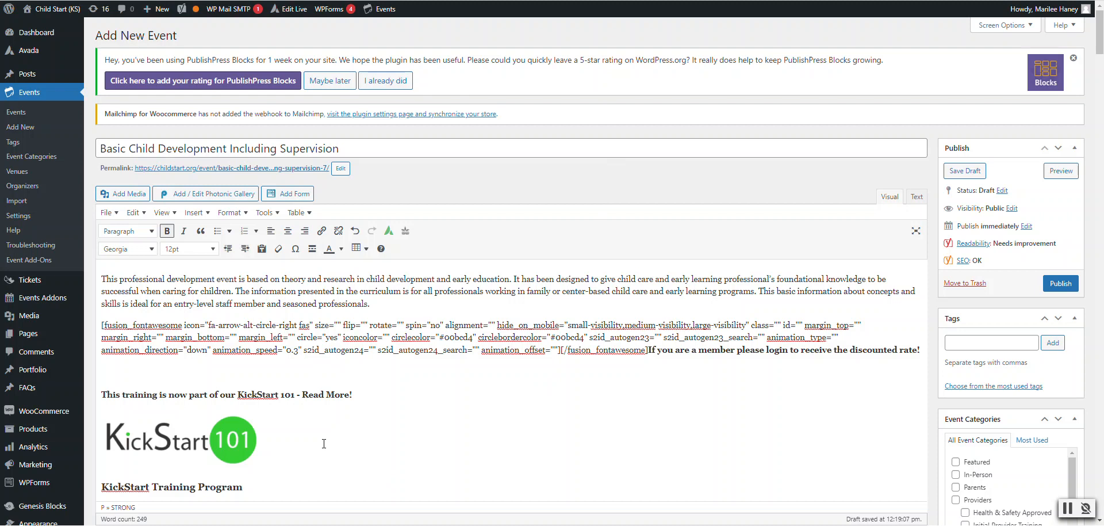
{"action": "scroll", "coordinate": [323, 443], "scroll_direction": "down", "scroll_amount": 4}
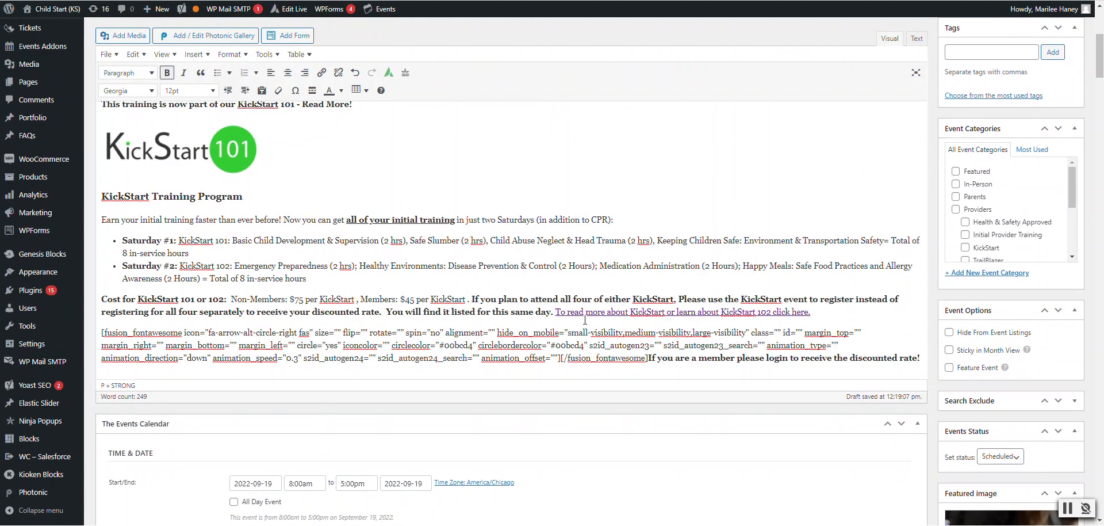
{"action": "scroll", "coordinate": [583, 320], "scroll_direction": "up", "scroll_amount": 5}
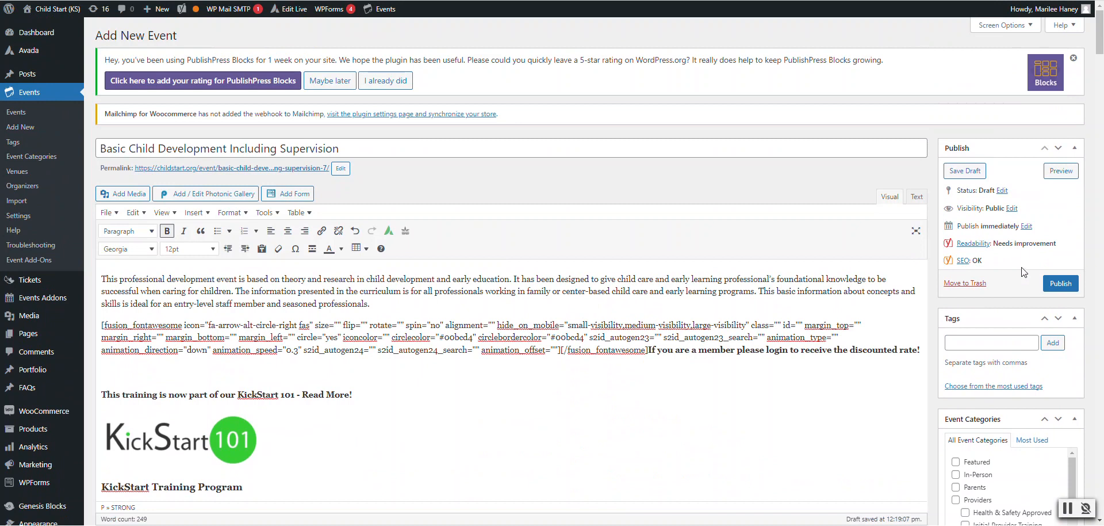
- Try assigning the event to the Providers and Health & Safety Approved categories
{"action": "scroll", "coordinate": [1027, 271], "scroll_direction": "down", "scroll_amount": 4}
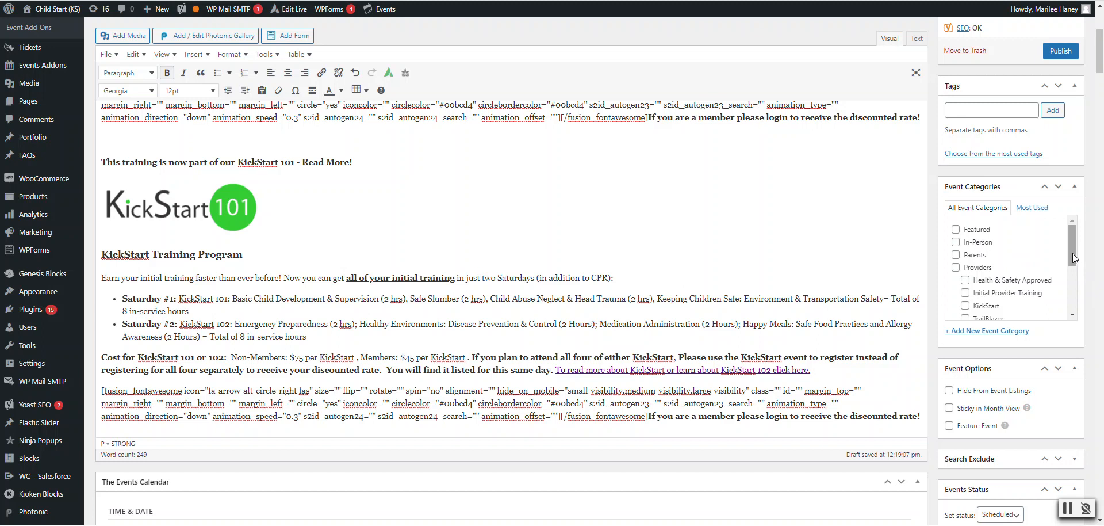
{"action": "left_click_drag", "start_coordinate": [1072, 247], "coordinate": [1070, 302]}
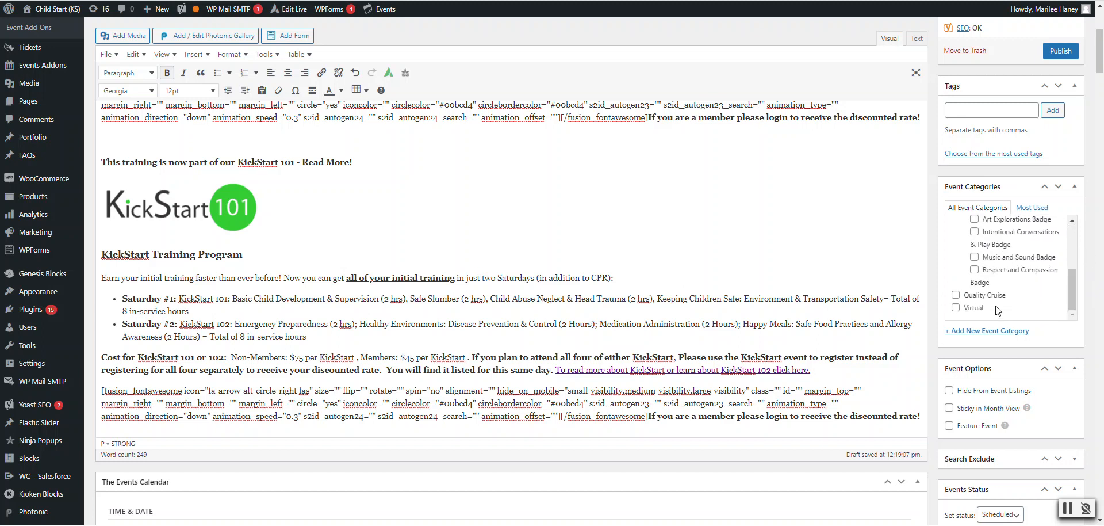
{"action": "left_click_drag", "start_coordinate": [1072, 293], "coordinate": [1073, 244]}
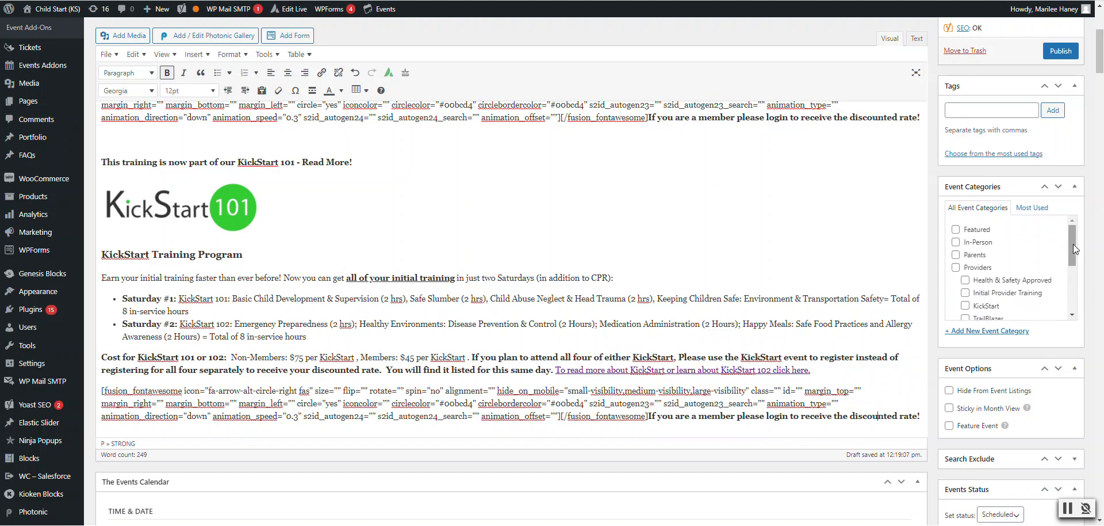
{"action": "left_click_drag", "start_coordinate": [1073, 244], "coordinate": [1074, 260]}
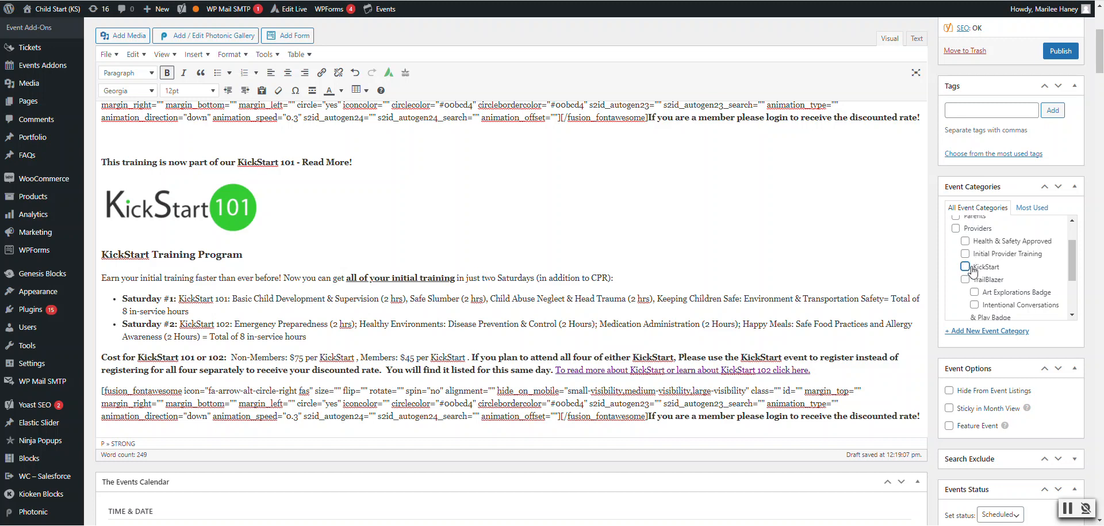
{"action": "left_click", "coordinate": [967, 242]}
{"action": "scroll", "coordinate": [988, 253], "scroll_direction": "up", "scroll_amount": 1}
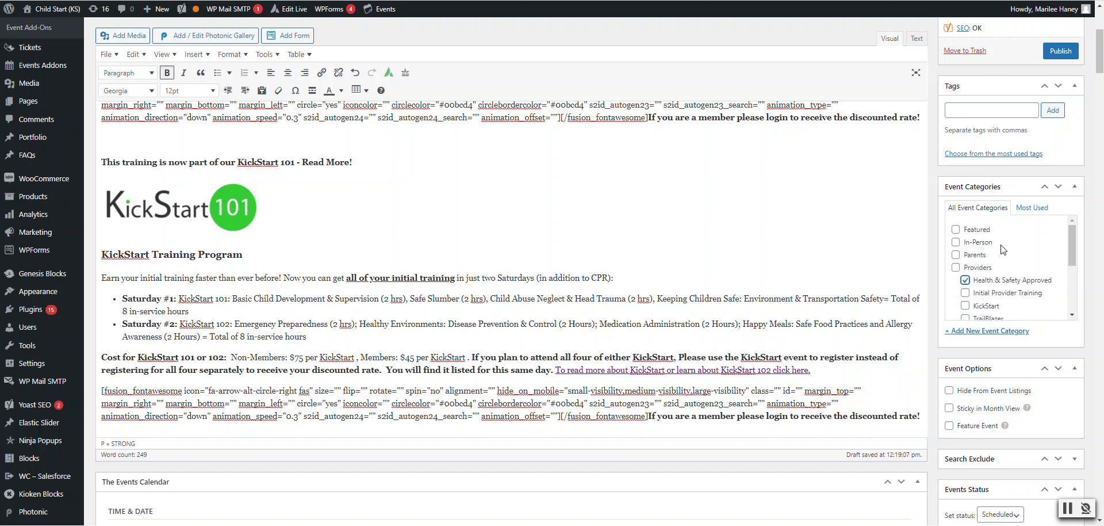
{"action": "scroll", "coordinate": [1000, 253], "scroll_direction": "down", "scroll_amount": 5}
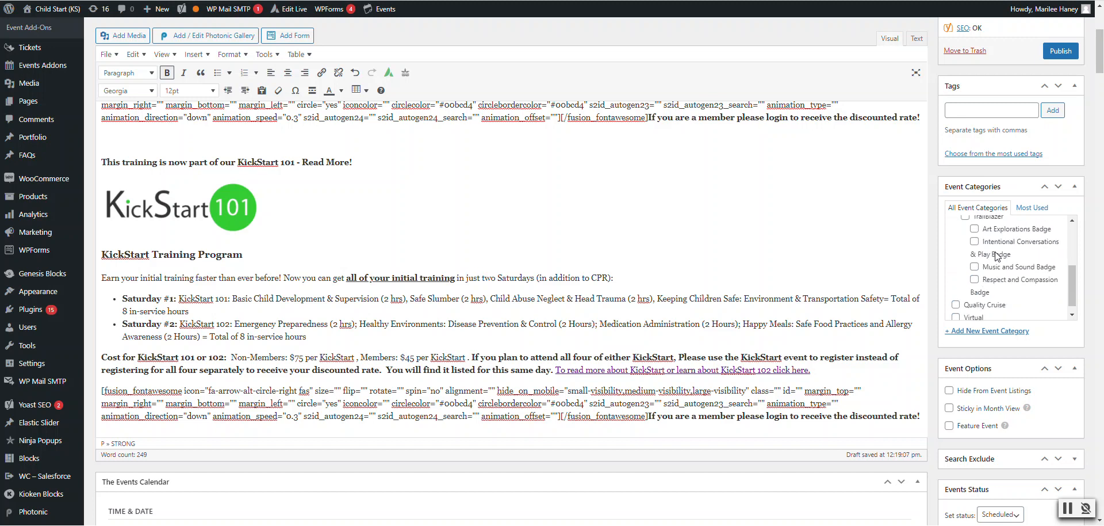
{"action": "scroll", "coordinate": [1004, 315], "scroll_direction": "up", "scroll_amount": 5}
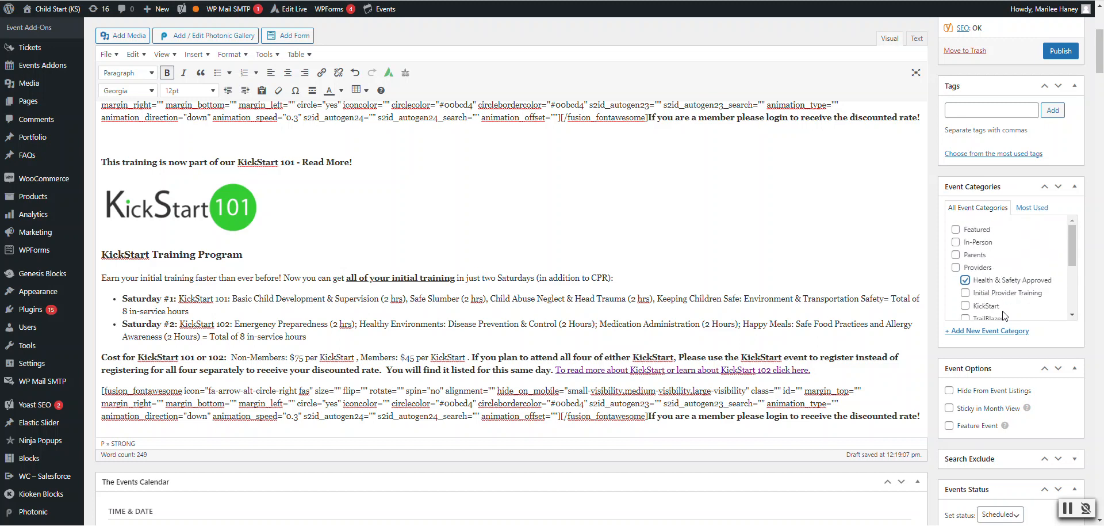
{"action": "left_click", "coordinate": [956, 267]}
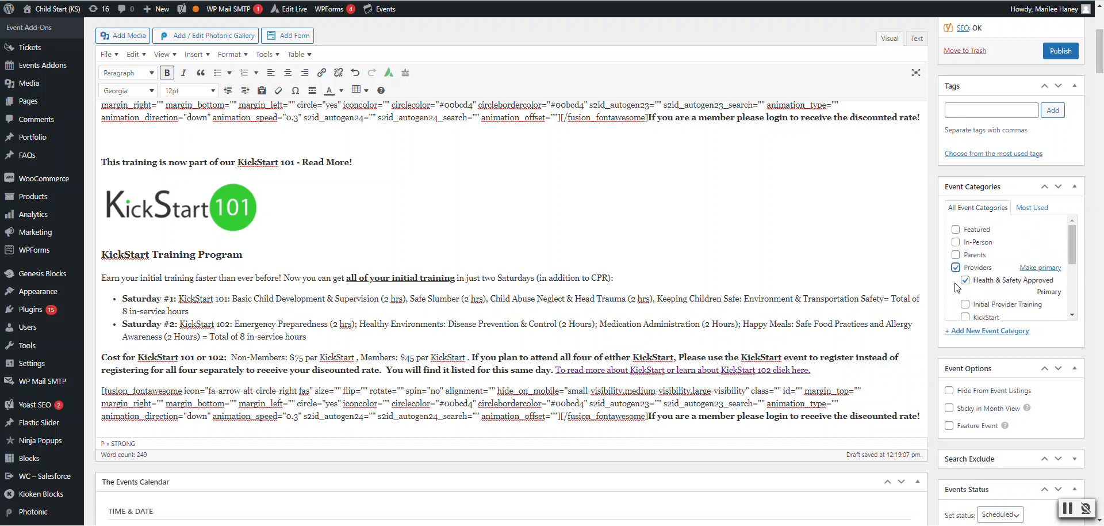
{"action": "left_click", "coordinate": [965, 280]}
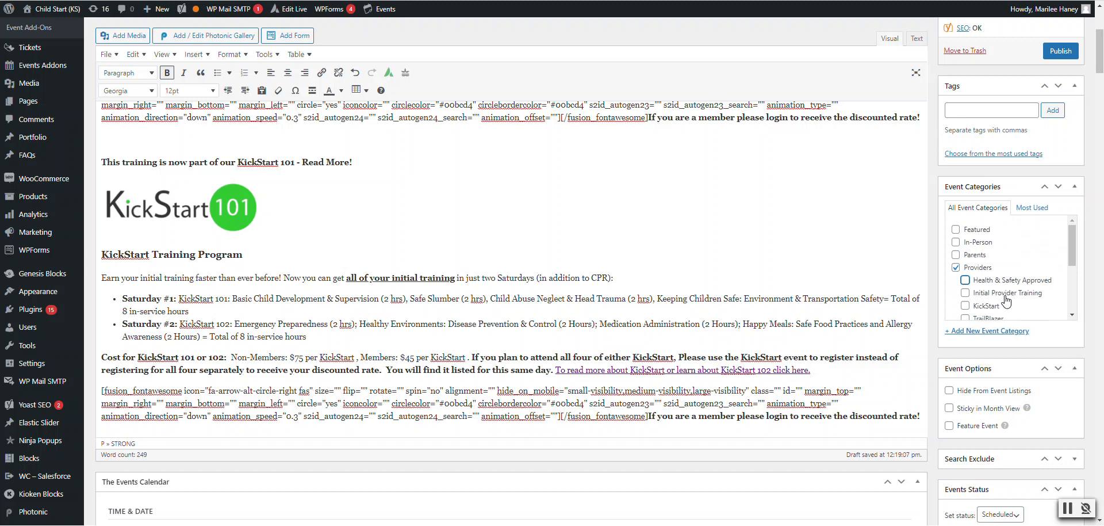
{"action": "left_click", "coordinate": [966, 281]}
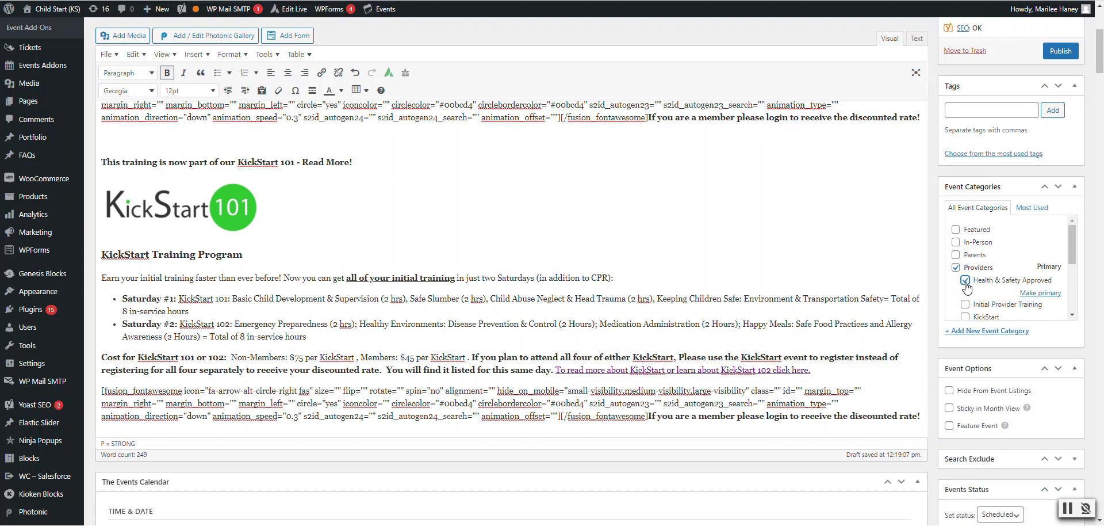
{"action": "left_click", "coordinate": [966, 281]}
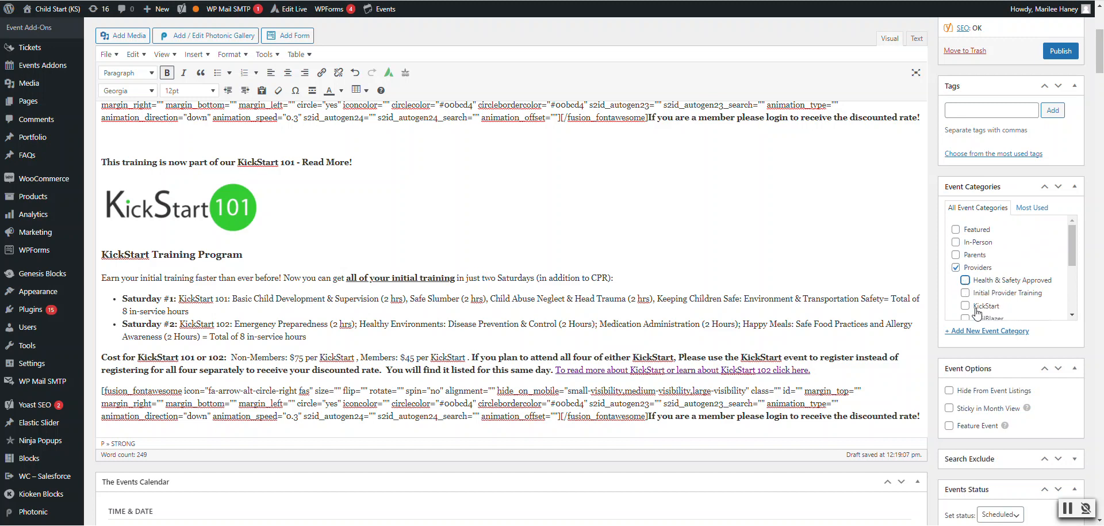
- Try the KickStart and Initial Provider Training categories, and clear every event category including Providers
{"action": "left_click", "coordinate": [966, 307]}
{"action": "left_click", "coordinate": [966, 307]}
{"action": "left_click", "coordinate": [966, 293]}
{"action": "left_click", "coordinate": [966, 293]}
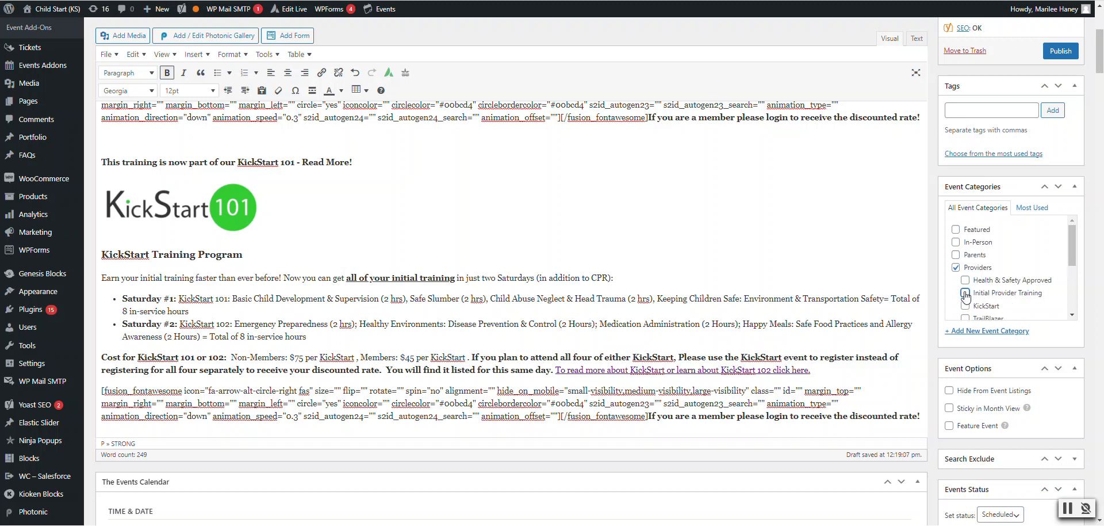
{"action": "left_click", "coordinate": [956, 270]}
{"action": "scroll", "coordinate": [961, 280], "scroll_direction": "down", "scroll_amount": 3}
{"action": "scroll", "coordinate": [961, 280], "scroll_direction": "up", "scroll_amount": 3}
- Review the Saturday #2 training text in the description and the venues available for the event
{"action": "left_click_drag", "start_coordinate": [307, 323], "coordinate": [702, 327]}
{"action": "left_click", "coordinate": [760, 320]}
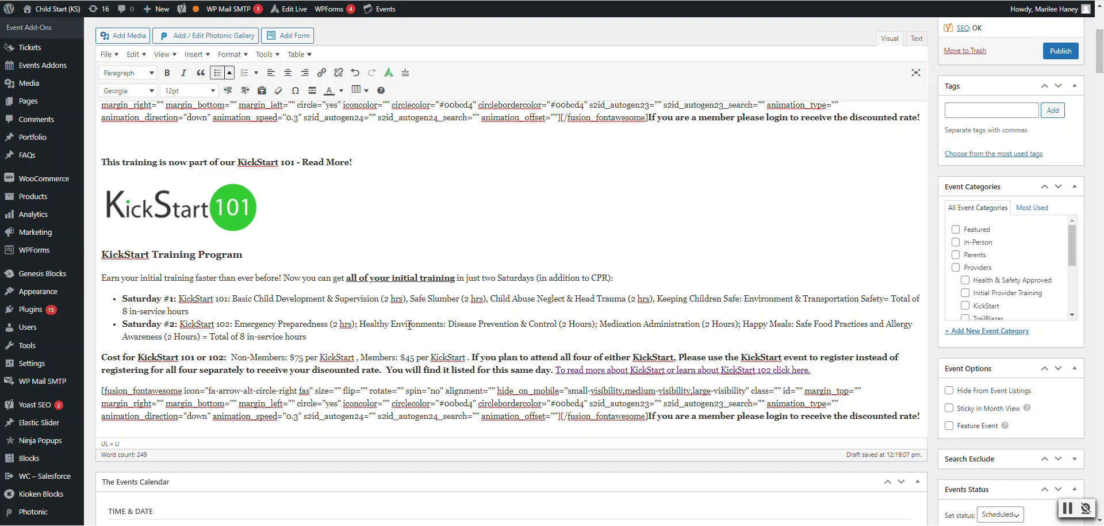
{"action": "scroll", "coordinate": [427, 329], "scroll_direction": "down", "scroll_amount": 6}
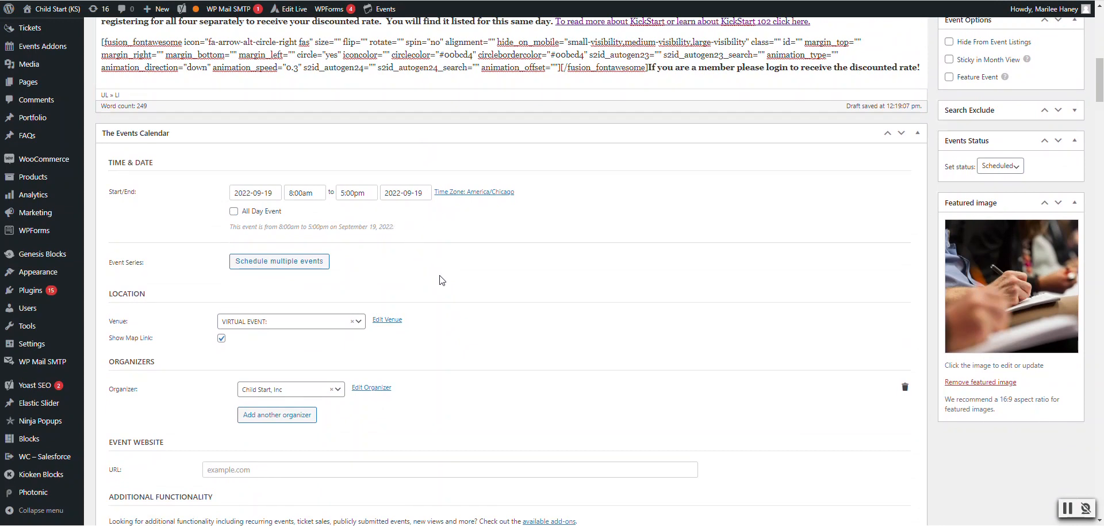
{"action": "left_click", "coordinate": [358, 322]}
{"action": "left_click", "coordinate": [315, 442]}
{"action": "left_click", "coordinate": [356, 324]}
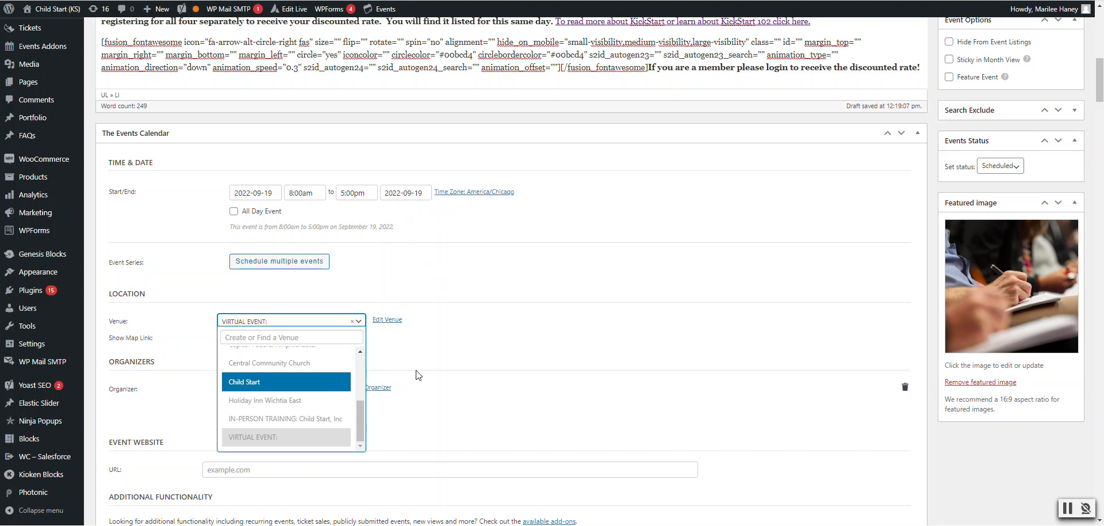
{"action": "left_click", "coordinate": [435, 370]}
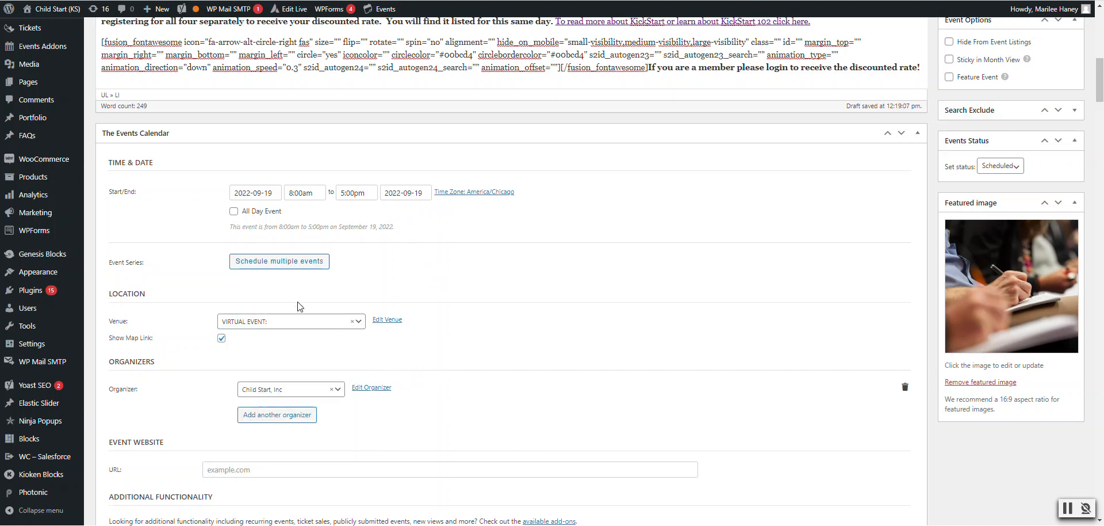
- Clear the selected venue from the event's location
{"action": "scroll", "coordinate": [315, 329], "scroll_direction": "down", "scroll_amount": 1}
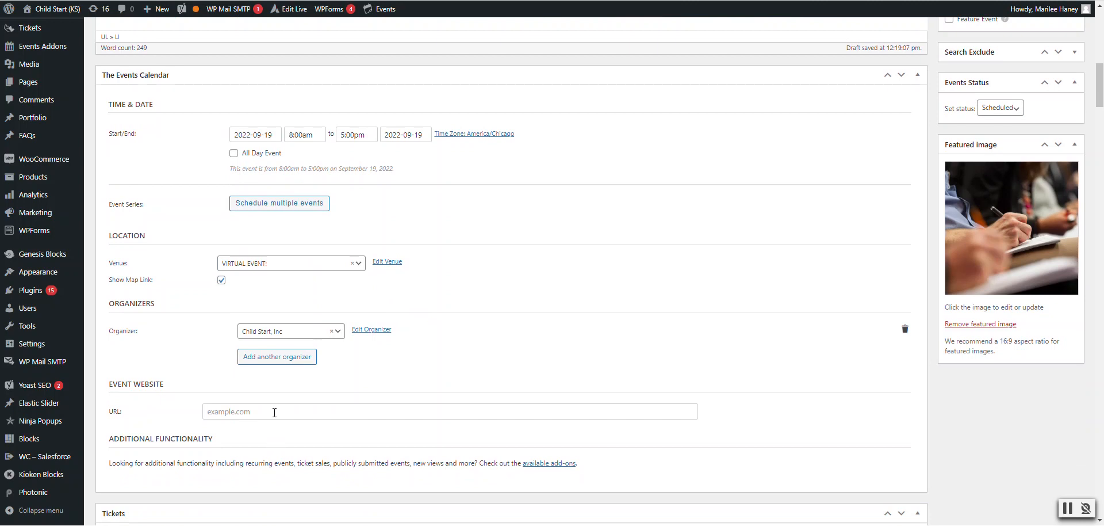
{"action": "scroll", "coordinate": [274, 413], "scroll_direction": "down", "scroll_amount": 6}
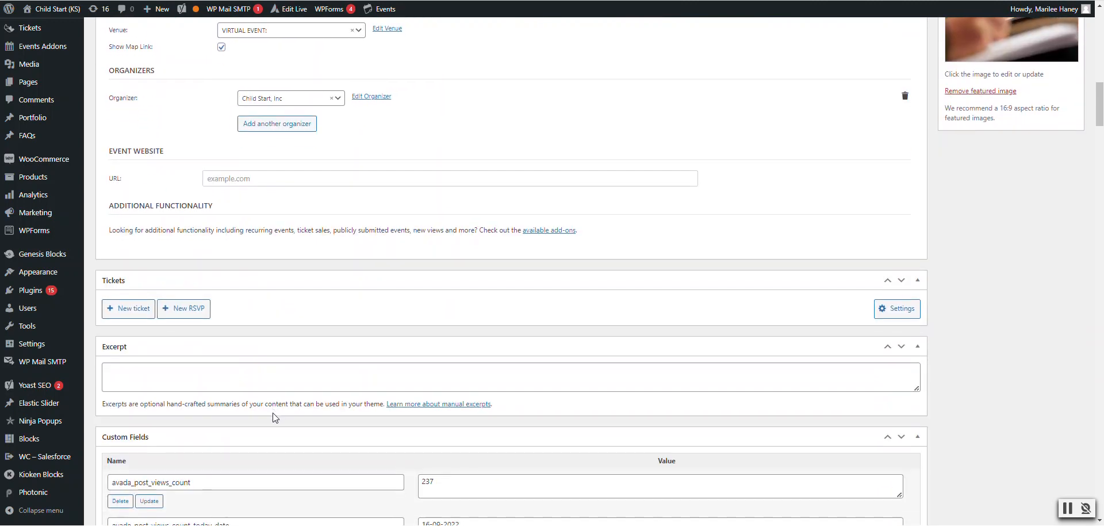
{"action": "scroll", "coordinate": [274, 412], "scroll_direction": "up", "scroll_amount": 5}
{"action": "scroll", "coordinate": [274, 413], "scroll_direction": "up", "scroll_amount": 1}
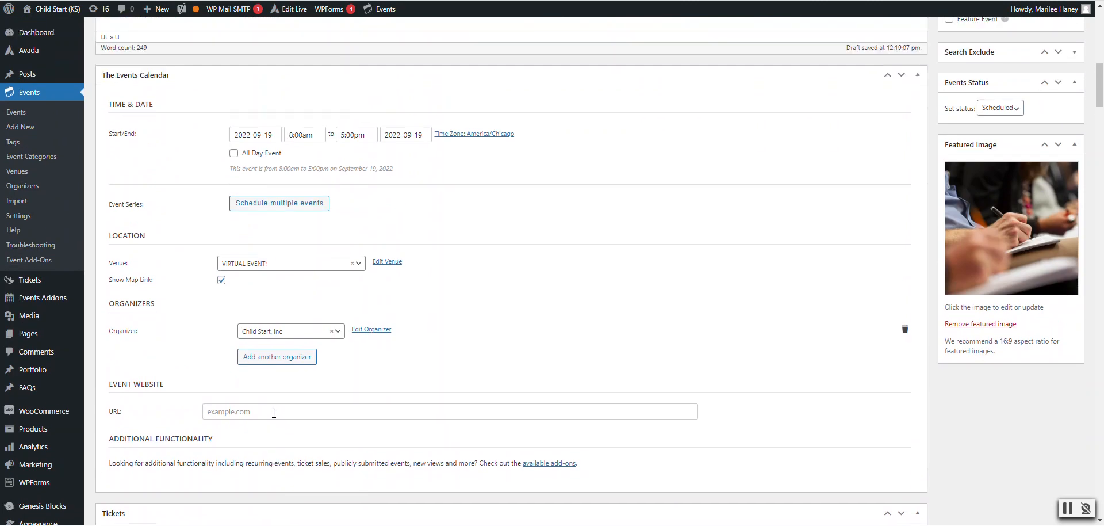
{"action": "left_click", "coordinate": [352, 263]}
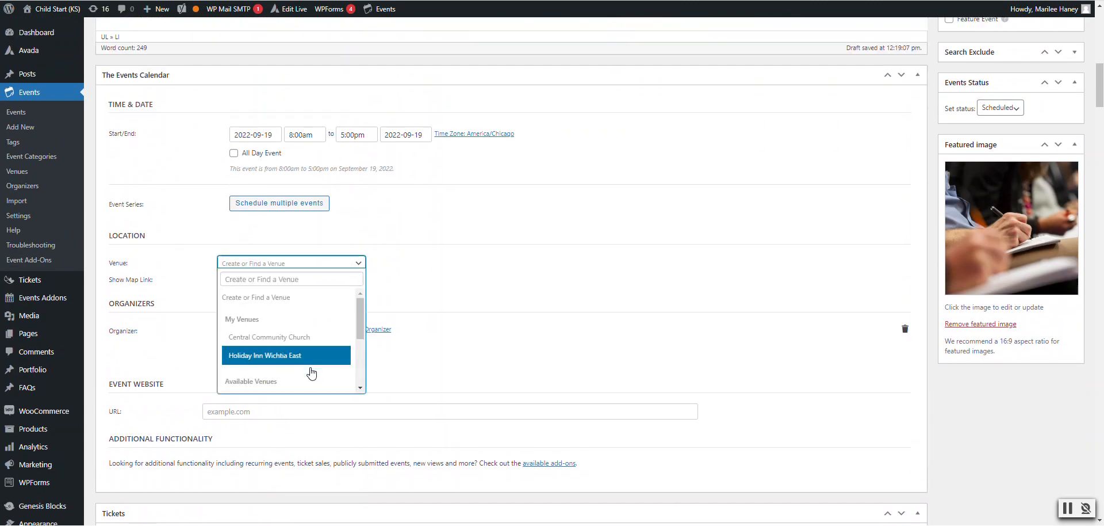
{"action": "left_click", "coordinate": [425, 315]}
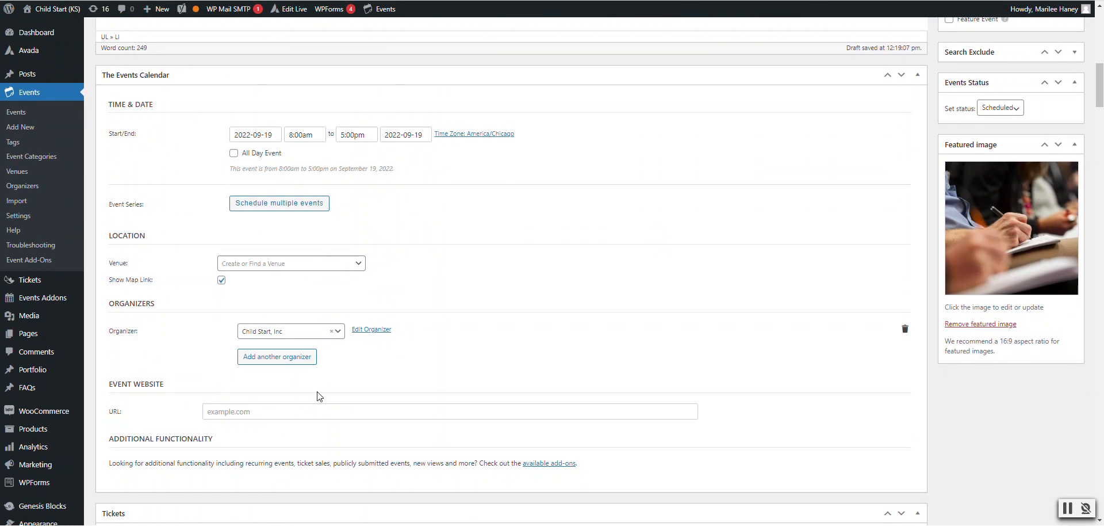
- Start a new ticket for the event and review its type, description, sale dates, price and shared capacity settings
{"action": "scroll", "coordinate": [319, 396], "scroll_direction": "down", "scroll_amount": 4}
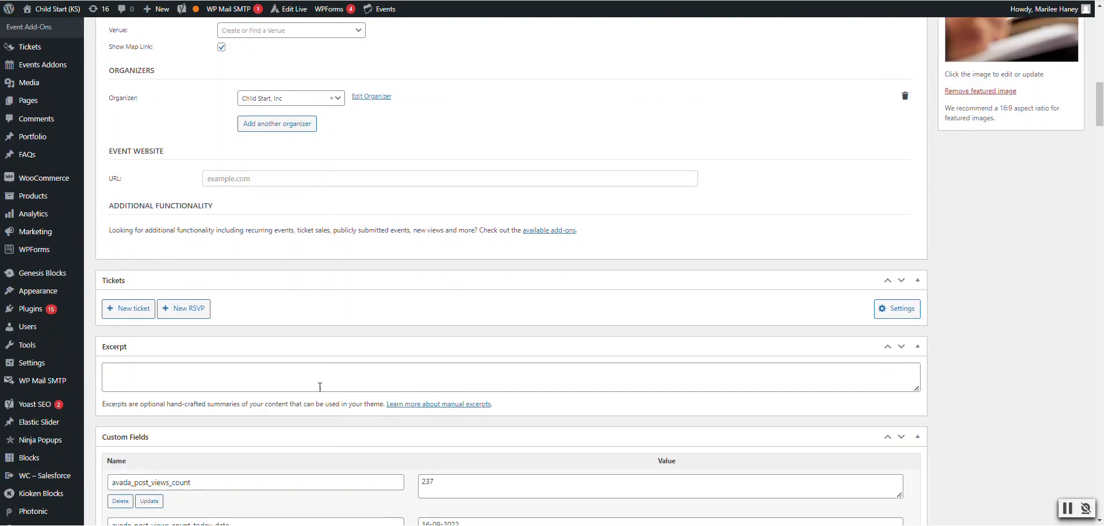
{"action": "left_click", "coordinate": [140, 318]}
{"action": "left_click", "coordinate": [257, 347]}
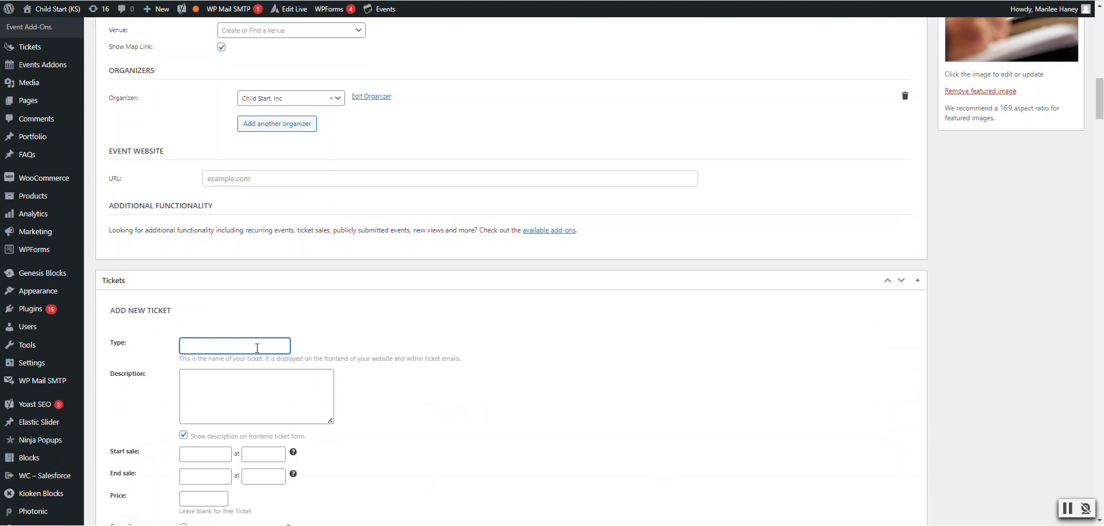
{"action": "left_click", "coordinate": [279, 390]}
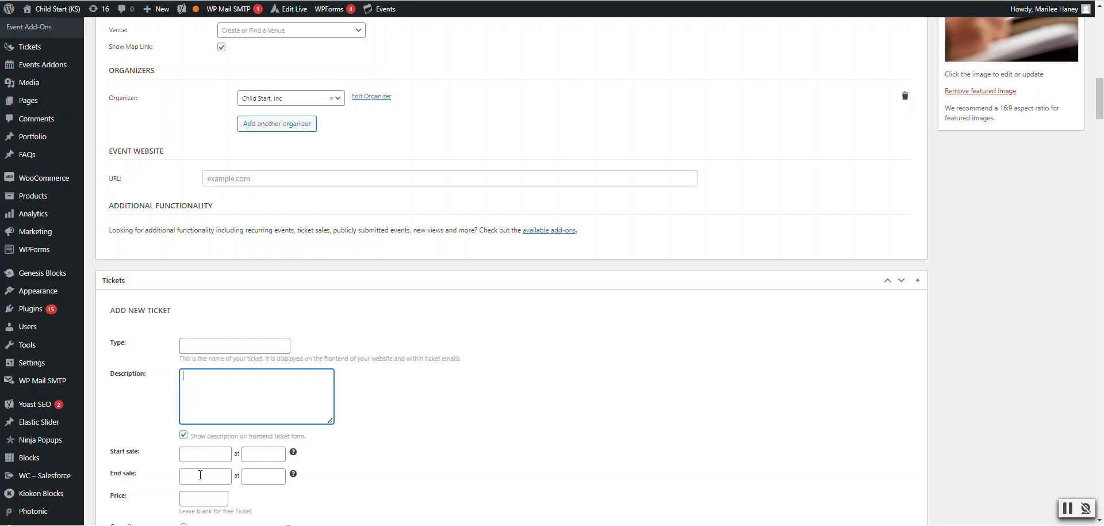
{"action": "left_click", "coordinate": [200, 474]}
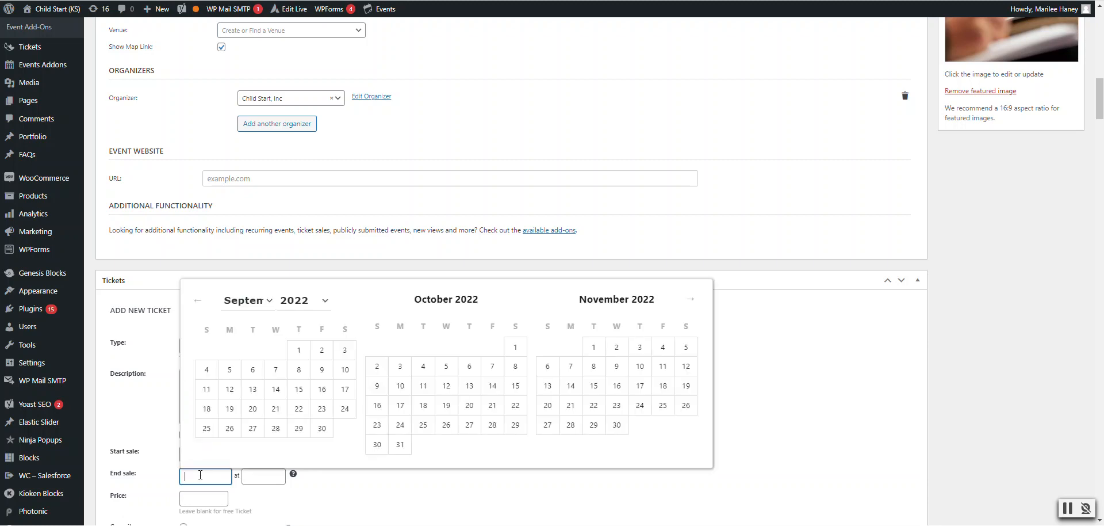
{"action": "left_click", "coordinate": [811, 431]}
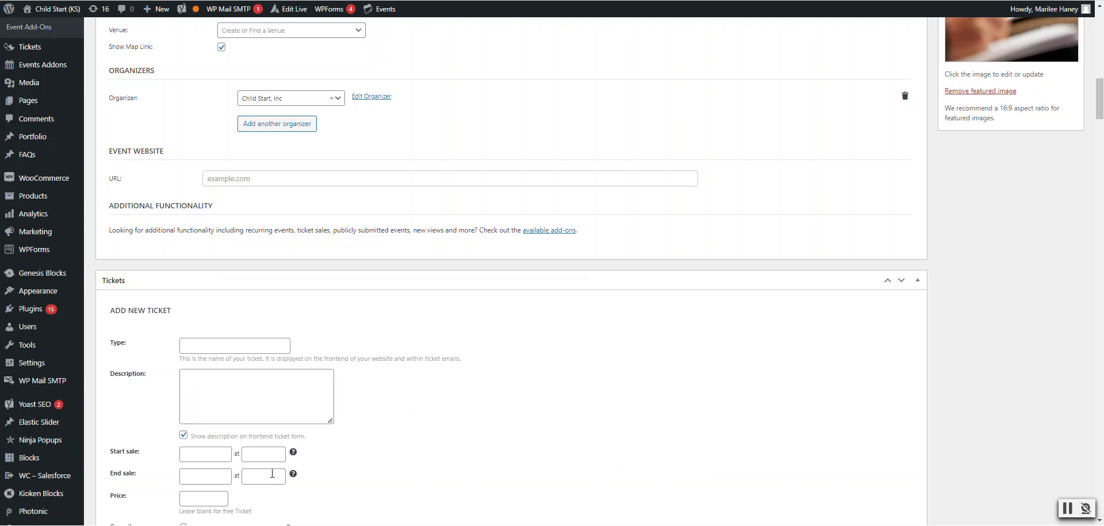
{"action": "scroll", "coordinate": [431, 444], "scroll_direction": "down", "scroll_amount": 2}
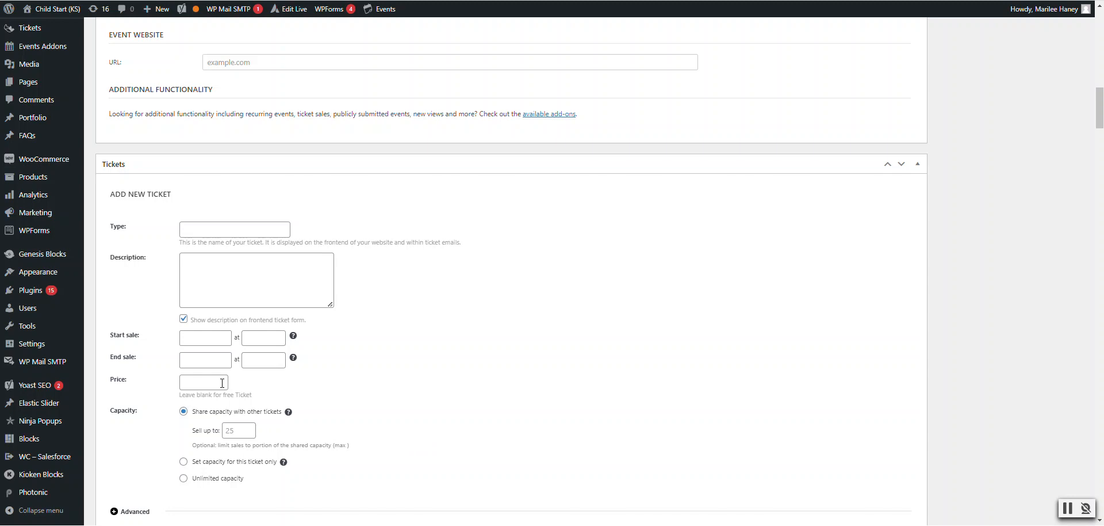
{"action": "left_click", "coordinate": [237, 428]}
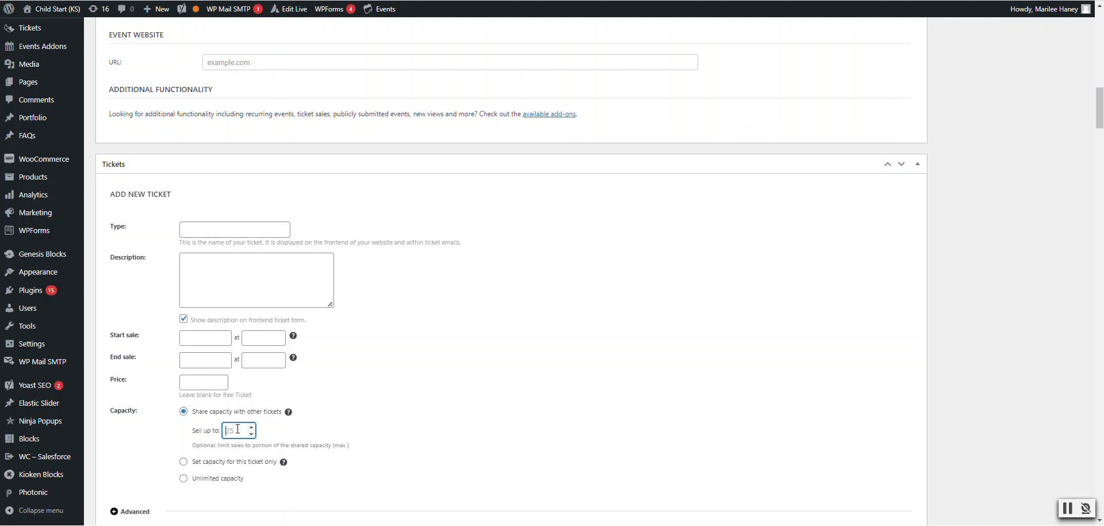
{"action": "left_click", "coordinate": [386, 424]}
{"action": "scroll", "coordinate": [384, 424], "scroll_direction": "down", "scroll_amount": 3}
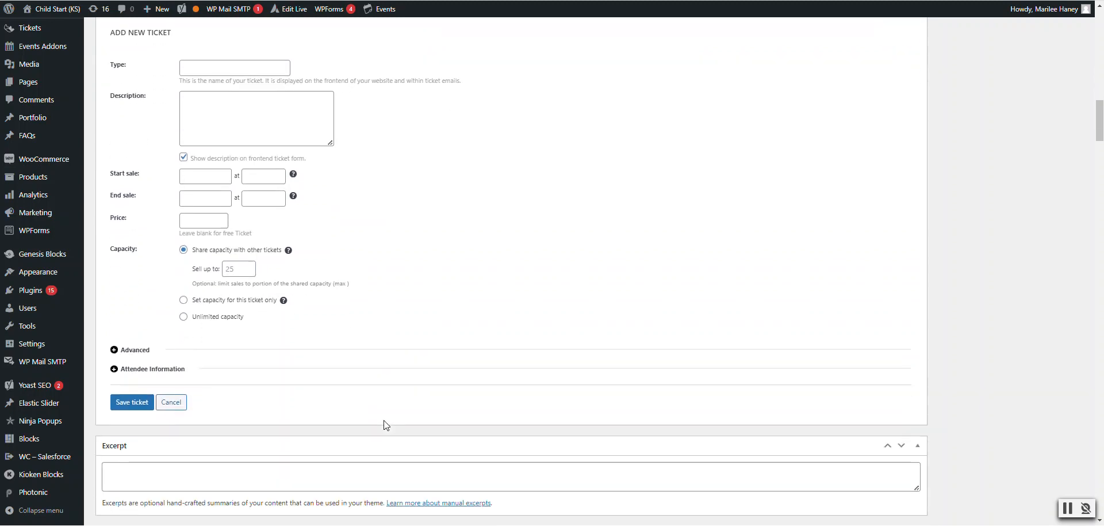
- Examine the attendee information fields of the new ticket, and discard the ticket without saving
{"action": "left_click", "coordinate": [113, 356]}
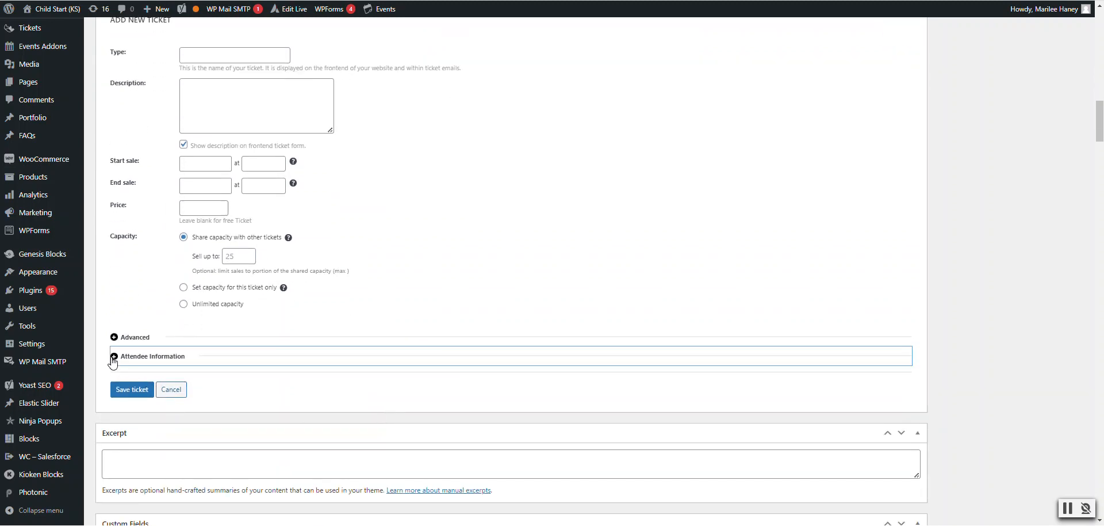
{"action": "scroll", "coordinate": [488, 363], "scroll_direction": "down", "scroll_amount": 2}
{"action": "left_click", "coordinate": [539, 385]}
{"action": "left_click", "coordinate": [522, 407]}
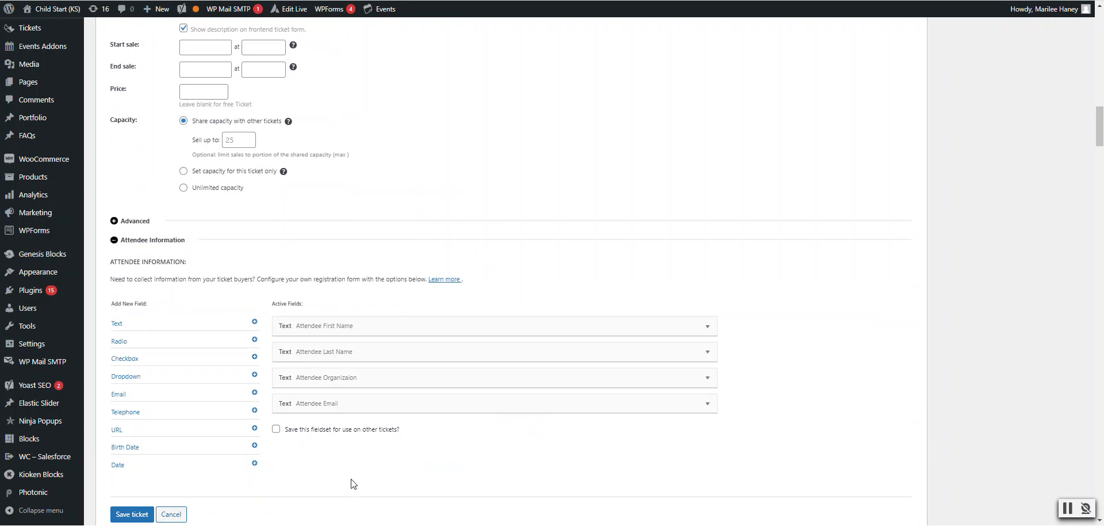
{"action": "left_click", "coordinate": [177, 515]}
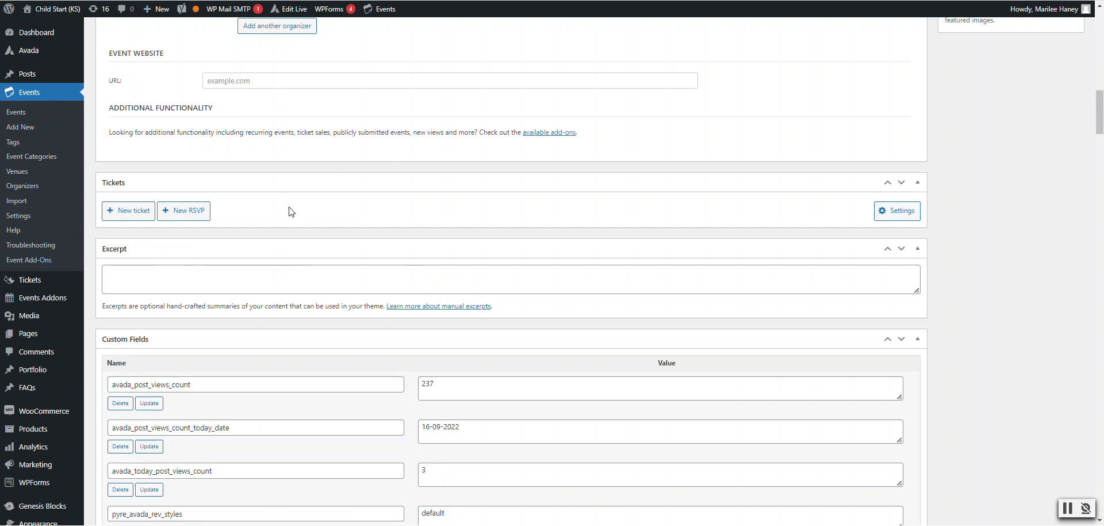
- Open the product list, leaving the event without saving its changes
{"action": "mouse_move", "coordinate": [20, 433]}
{"action": "left_click", "coordinate": [20, 433]}
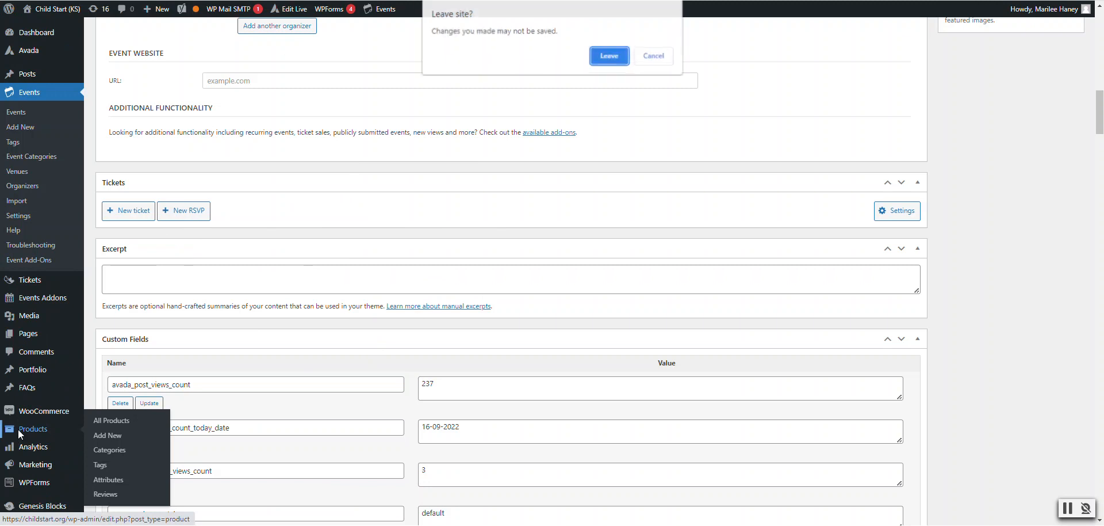
{"action": "left_click", "coordinate": [608, 55]}
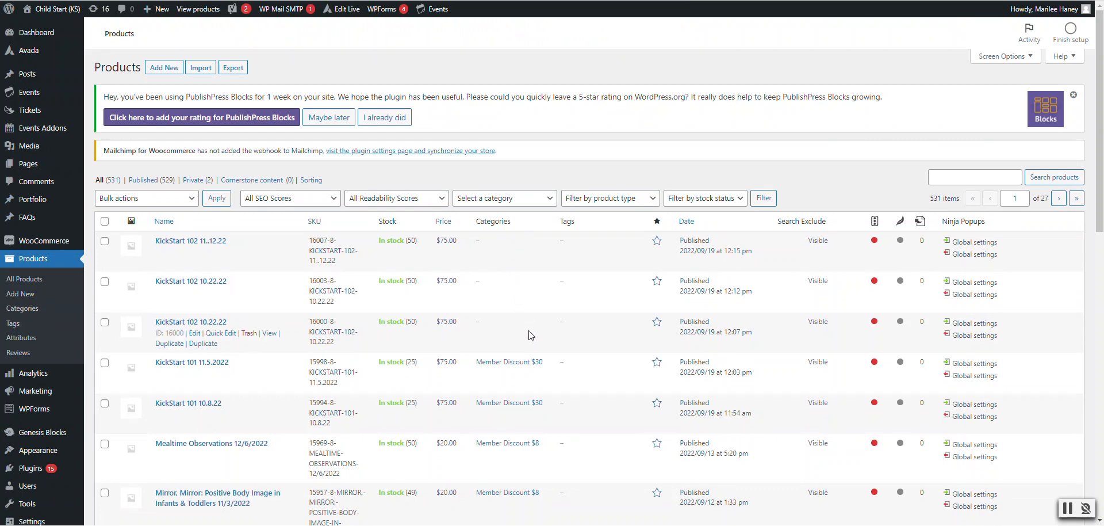
- Assign the KickStart 102 10.22.22 product with ID 16000 to the Member Discount $30 category using Quick Edit
{"action": "left_click", "coordinate": [221, 333]}
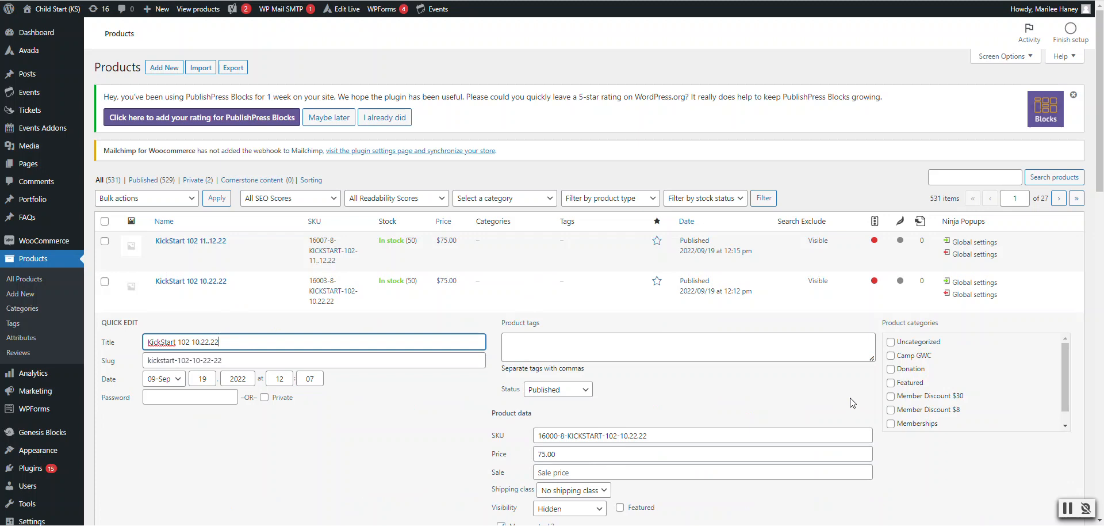
{"action": "left_click", "coordinate": [891, 397]}
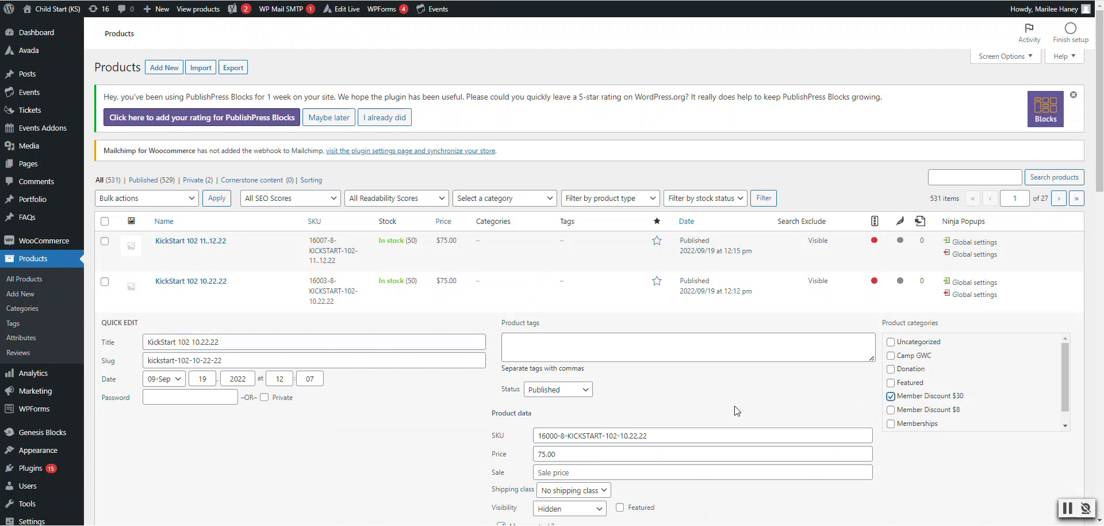
{"action": "scroll", "coordinate": [438, 451], "scroll_direction": "down", "scroll_amount": 1}
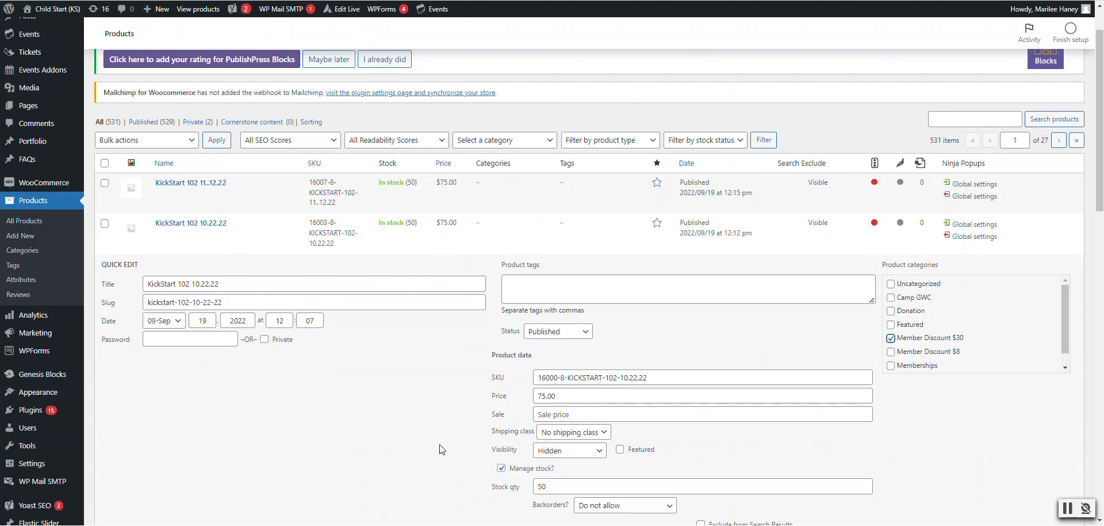
{"action": "scroll", "coordinate": [440, 451], "scroll_direction": "down", "scroll_amount": 2}
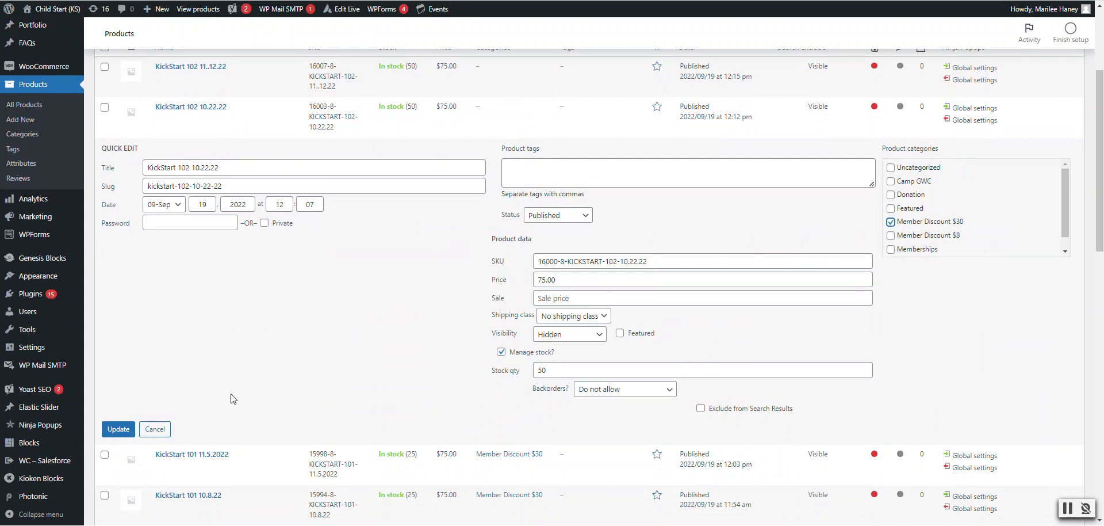
{"action": "left_click", "coordinate": [121, 430]}
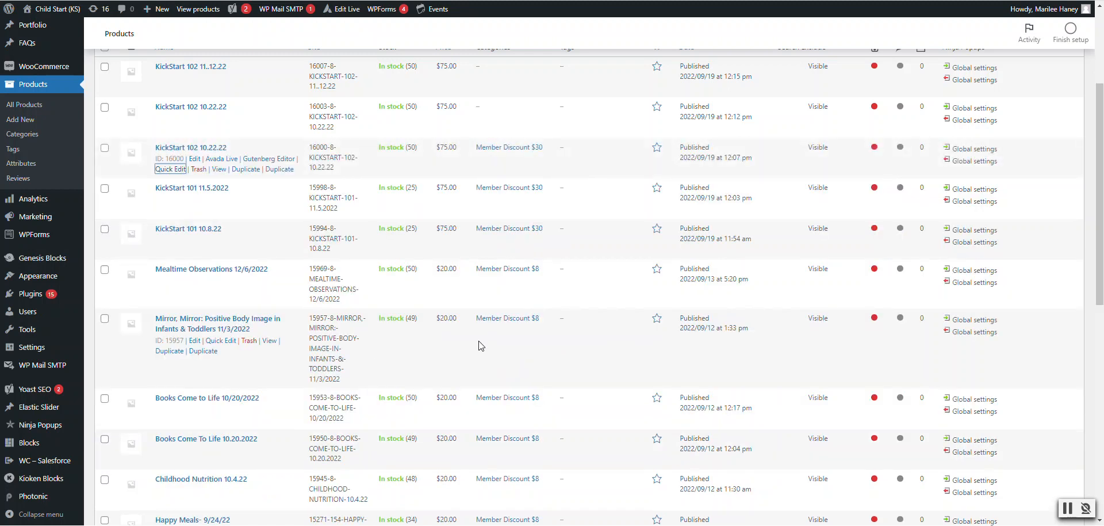
{"action": "scroll", "coordinate": [546, 299], "scroll_direction": "up", "scroll_amount": 3}
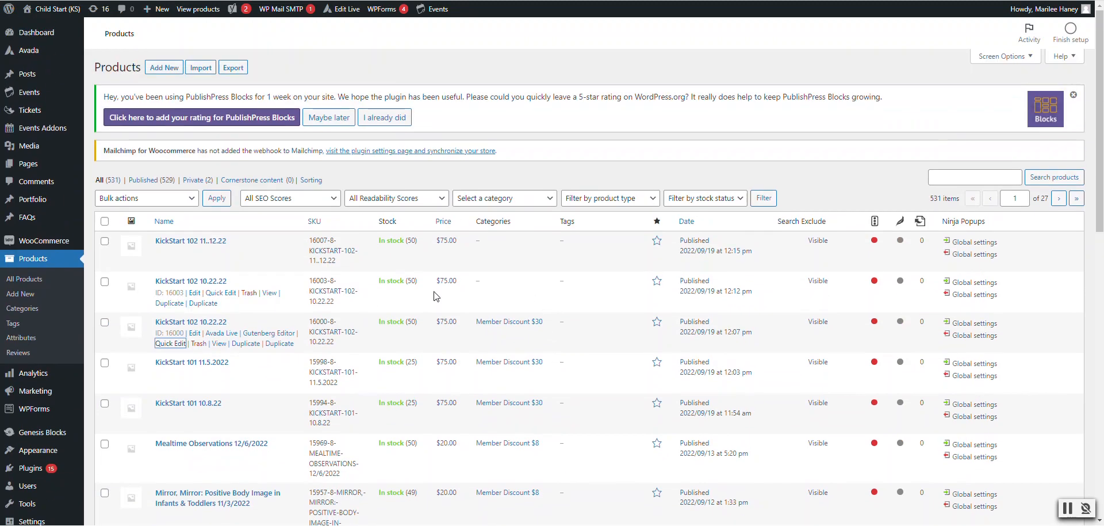